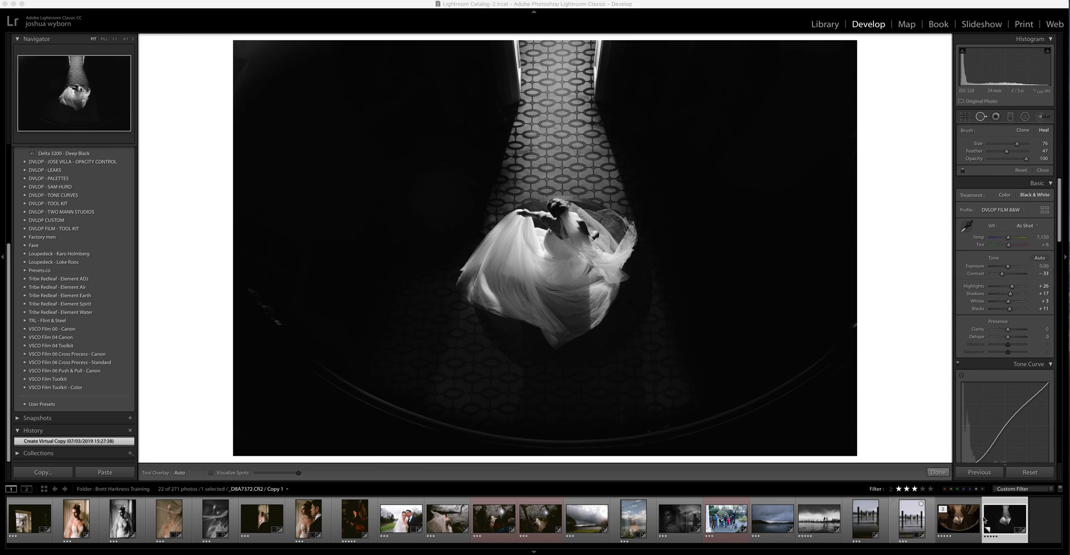
# - On the original colour photo, heal away the groom's outstretched hand with a size 77 spot sampled from the lit carpet above it
pyautogui.click(961, 520)
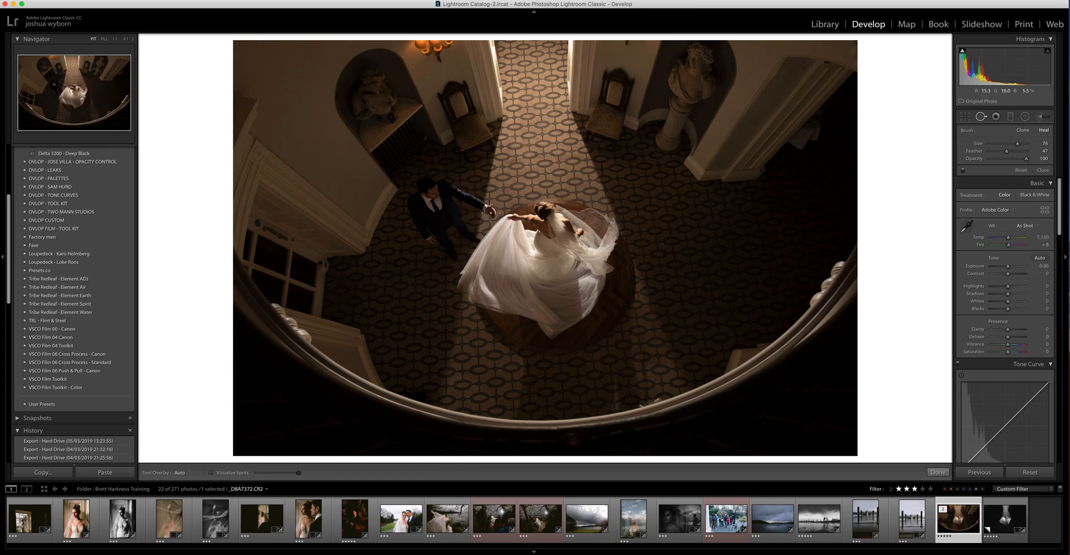
pyautogui.scroll(1, 490, 212)
pyautogui.click(982, 117)
pyautogui.click(982, 117)
pyautogui.click(488, 210)
pyautogui.moveTo(508, 171)
pyautogui.mouseDown()
pyautogui.moveTo(516, 165)
pyautogui.moveTo(508, 156)
pyautogui.mouseUp()
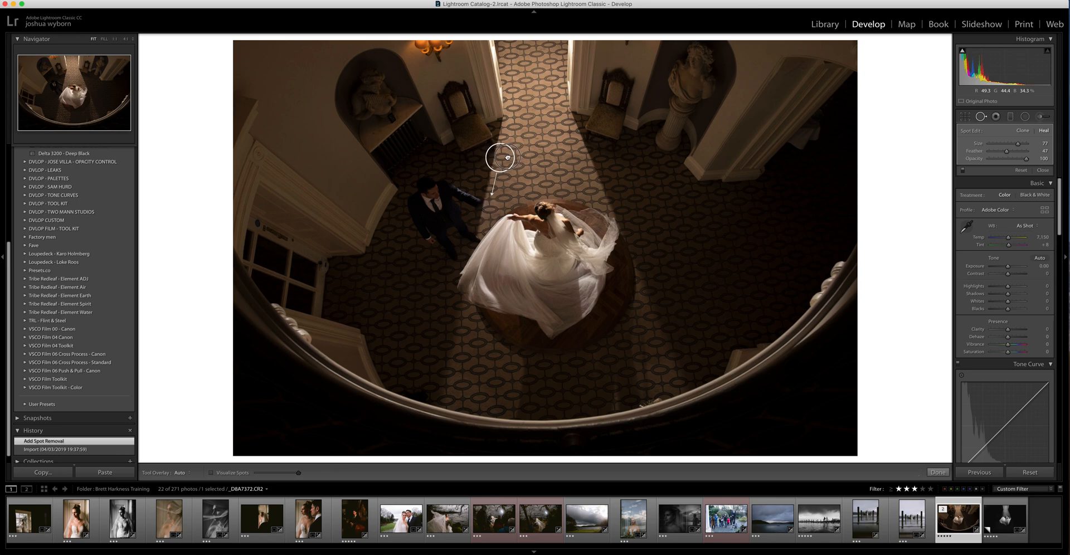
pyautogui.click(508, 157)
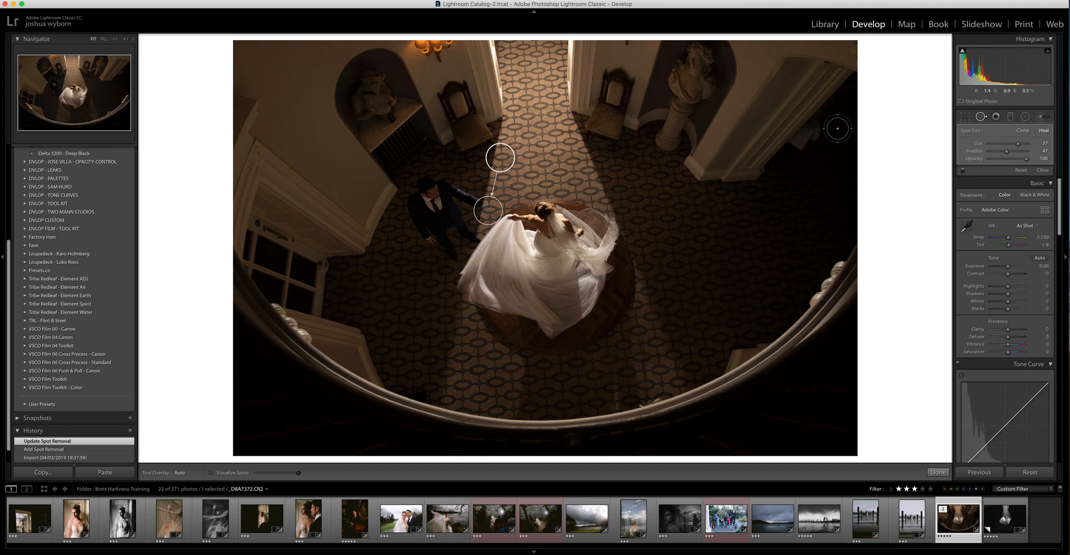
pyautogui.click(981, 117)
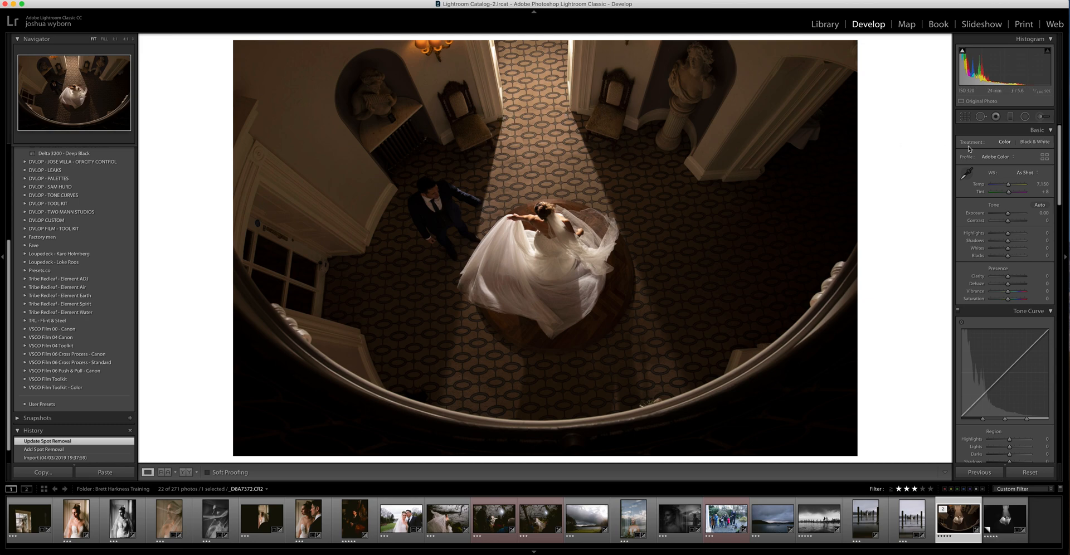
# - Straighten the photo to an angle of 4.17 using the top of the lit carpet as the level reference, and apply the crop
pyautogui.click(965, 118)
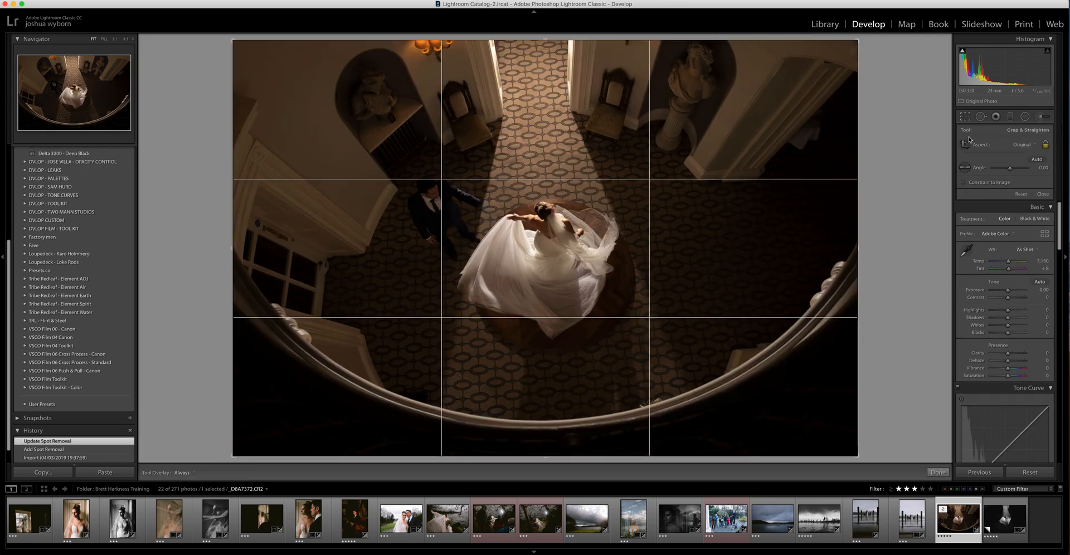
pyautogui.click(968, 167)
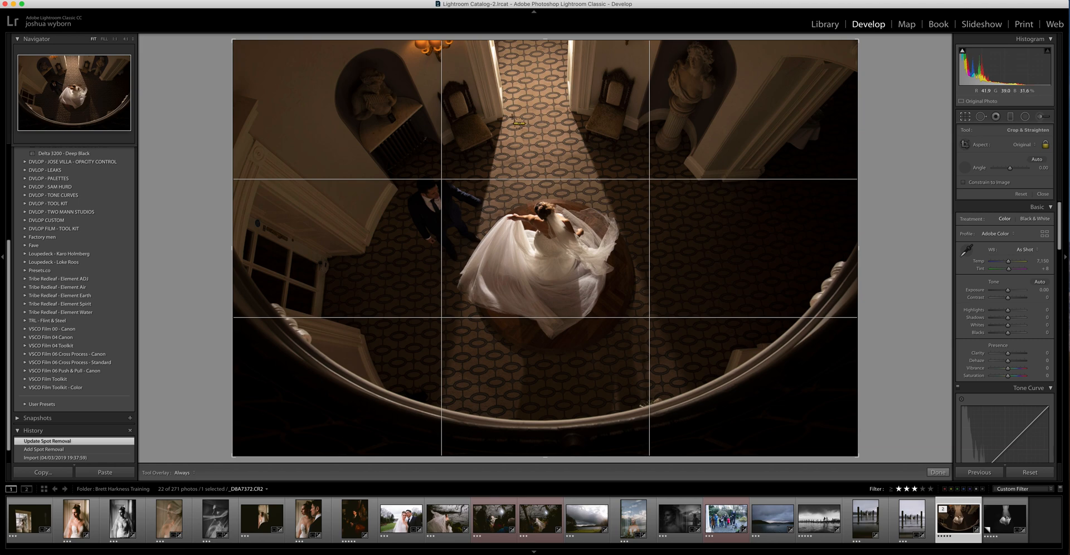
pyautogui.moveTo(502, 117); pyautogui.dragTo(581, 111)
pyautogui.moveTo(581, 111); pyautogui.dragTo(581, 111)
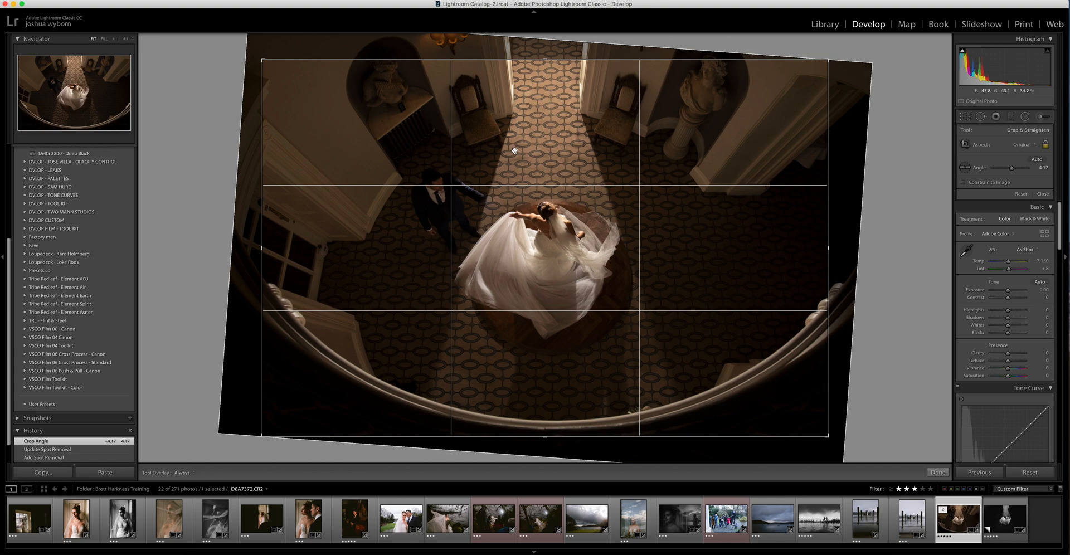
pyautogui.press('Return')
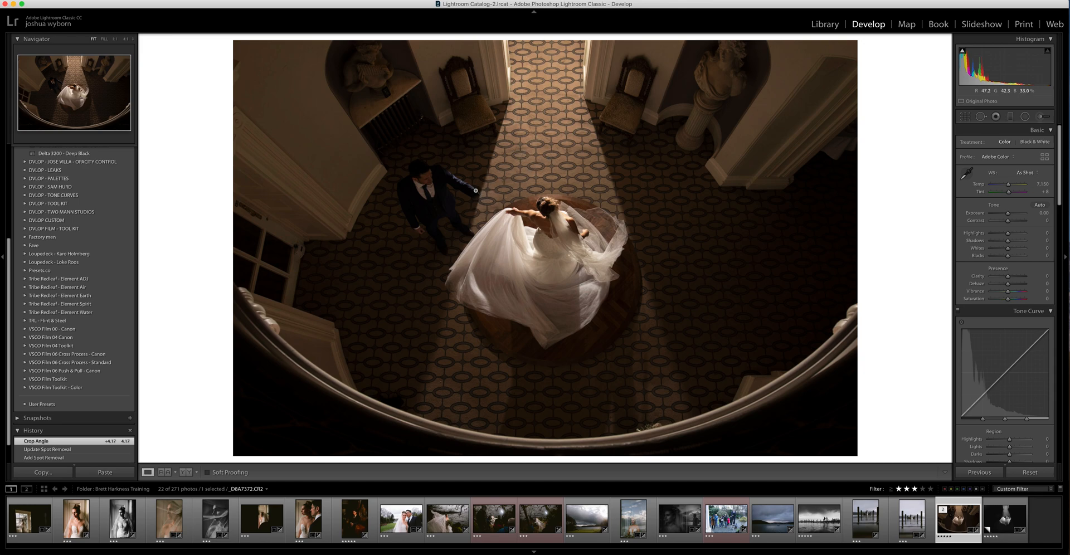
# - Apply the Hp5 Plus 400 black-and-white preset from the DVLOP set and set Clarity to +7
pyautogui.scroll(5, 128, 231)
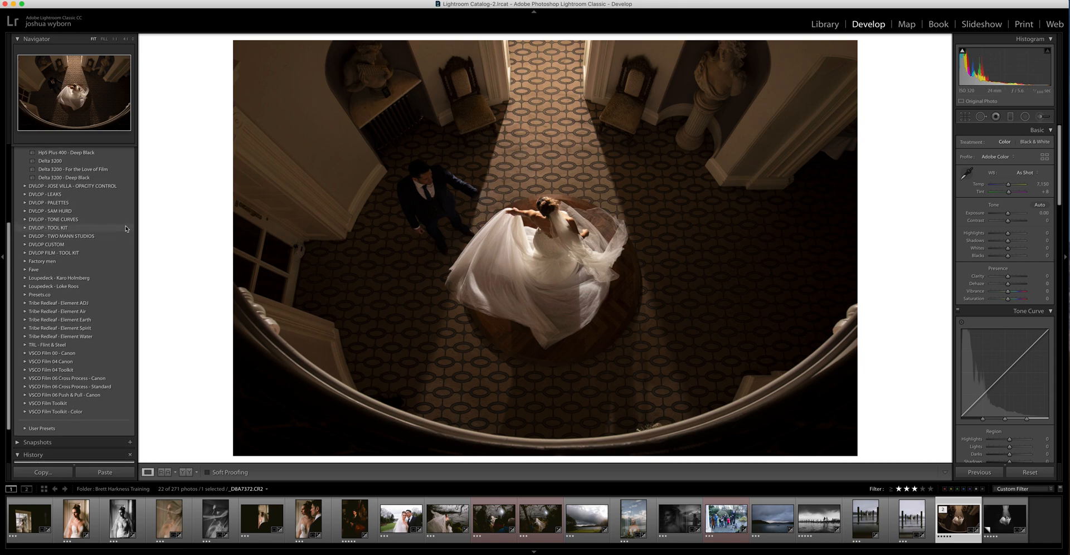
pyautogui.scroll(2, 128, 231)
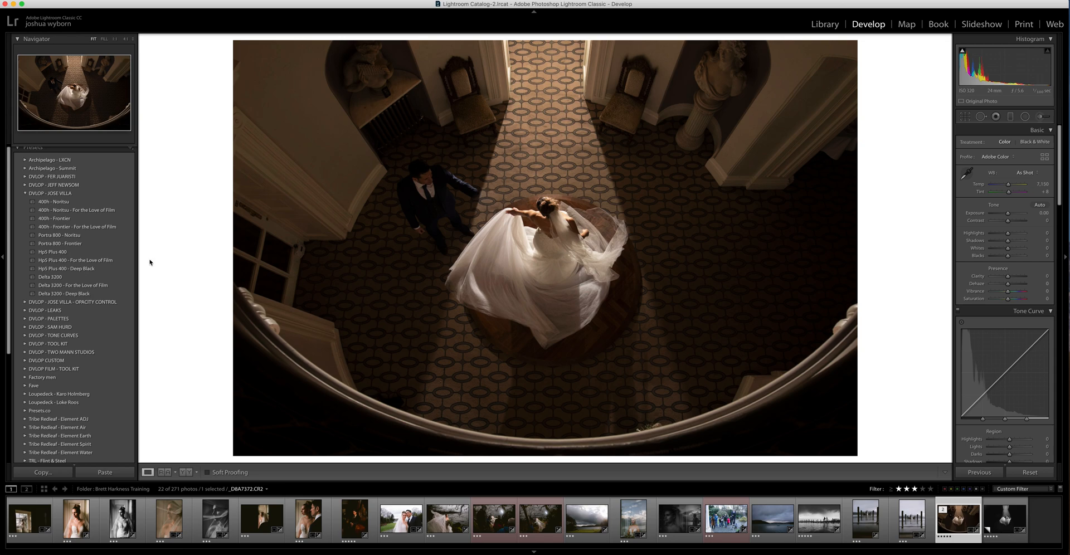
pyautogui.click(72, 253)
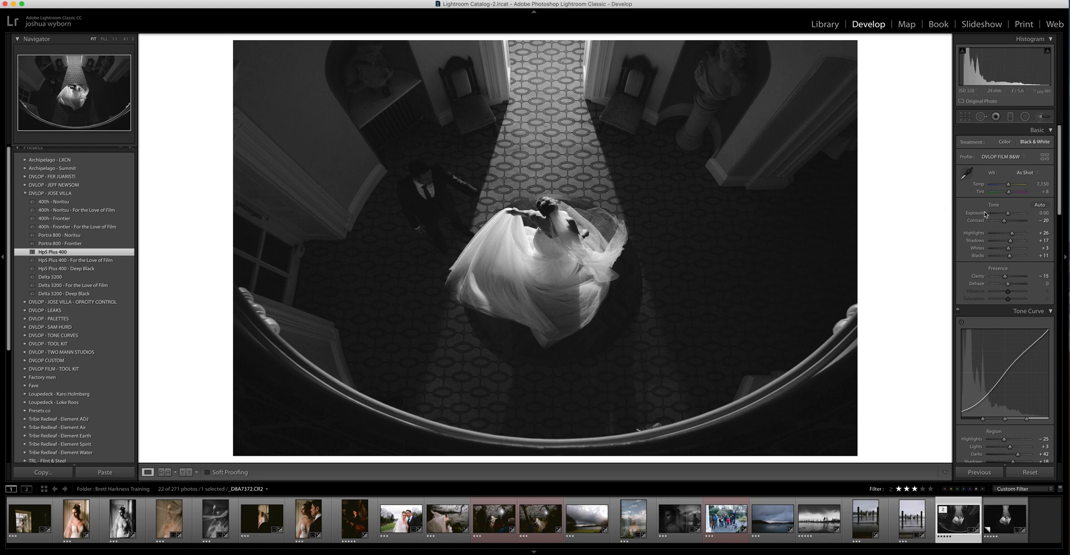
pyautogui.doubleClick(979, 276)
pyautogui.moveTo(1008, 277); pyautogui.dragTo(1010, 277)
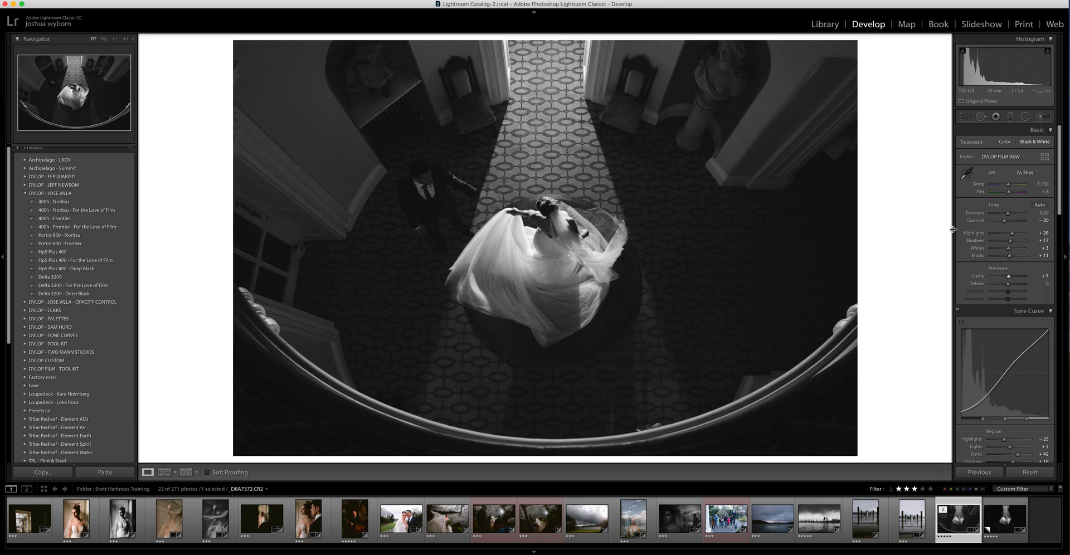
# - Reduce the amount of grain added by the preset
pyautogui.scroll(-10, 1022, 237)
pyautogui.scroll(-6, 1022, 243)
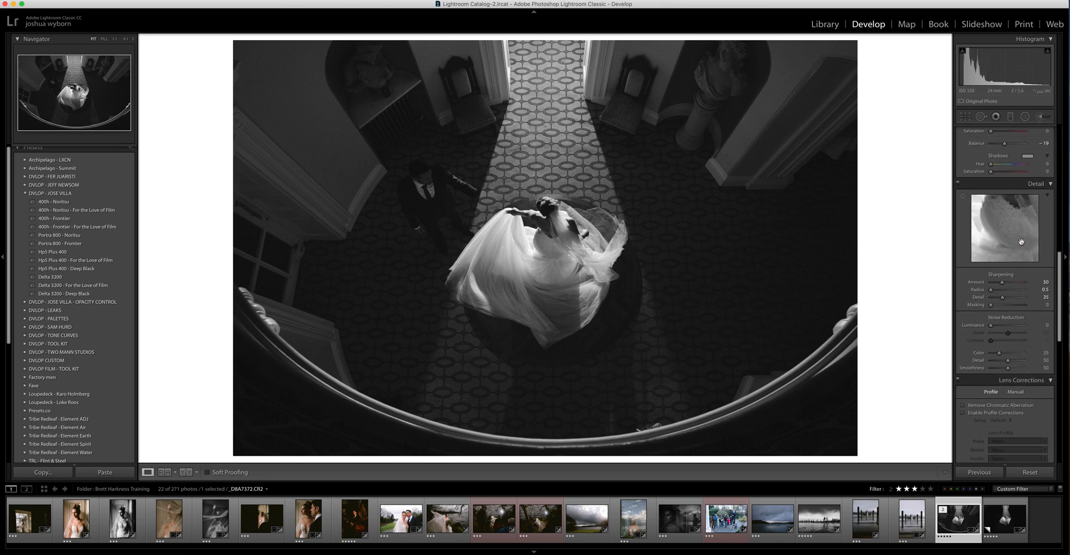
pyautogui.scroll(-10, 1021, 245)
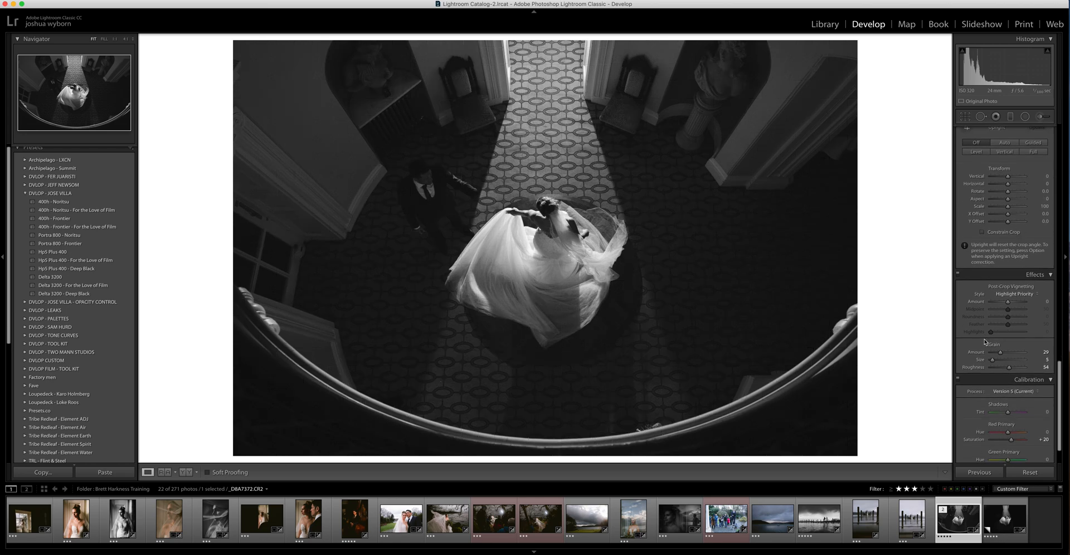
pyautogui.moveTo(1000, 352); pyautogui.dragTo(993, 355)
# - Set the photo's Contrast to +2 and Blacks to -10
pyautogui.scroll(15, 1011, 333)
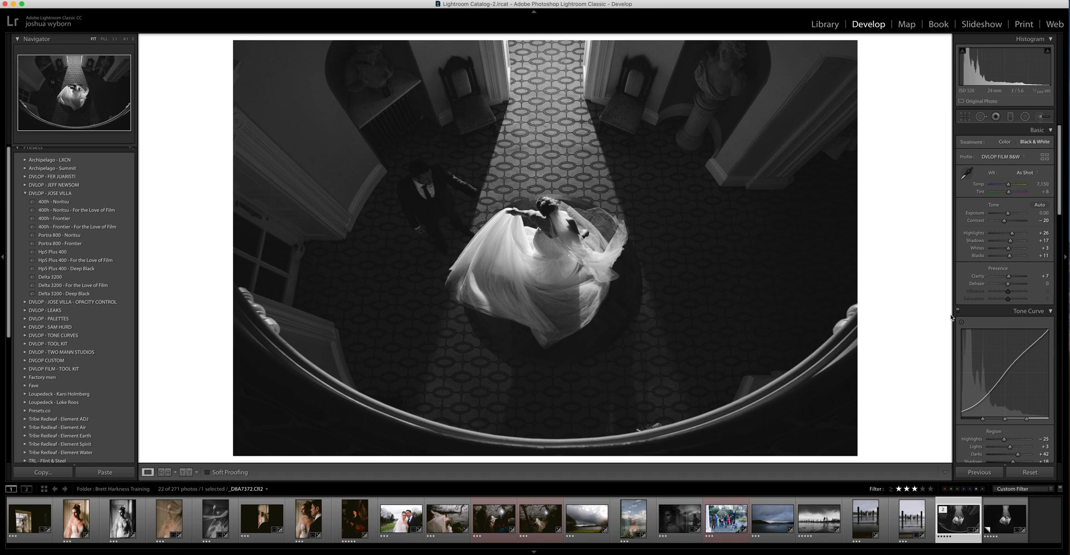
pyautogui.moveTo(1004, 221); pyautogui.dragTo(1007, 258)
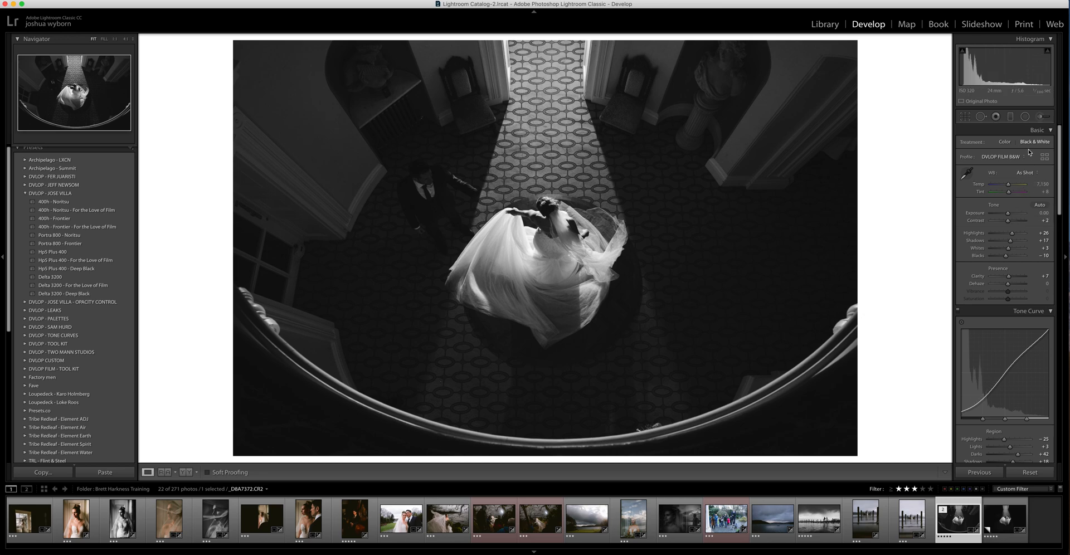
# - Paint a size 26 adjustment brush with Exposure -2.80 over everything around the bride and the lit carpet to darken it
pyautogui.click(1040, 118)
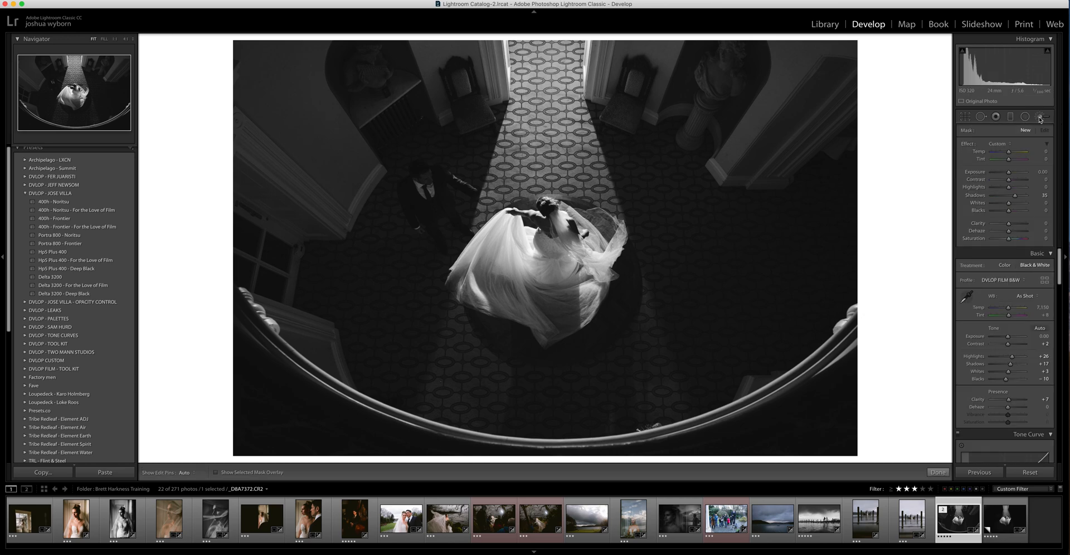
pyautogui.moveTo(1009, 170); pyautogui.dragTo(998, 172)
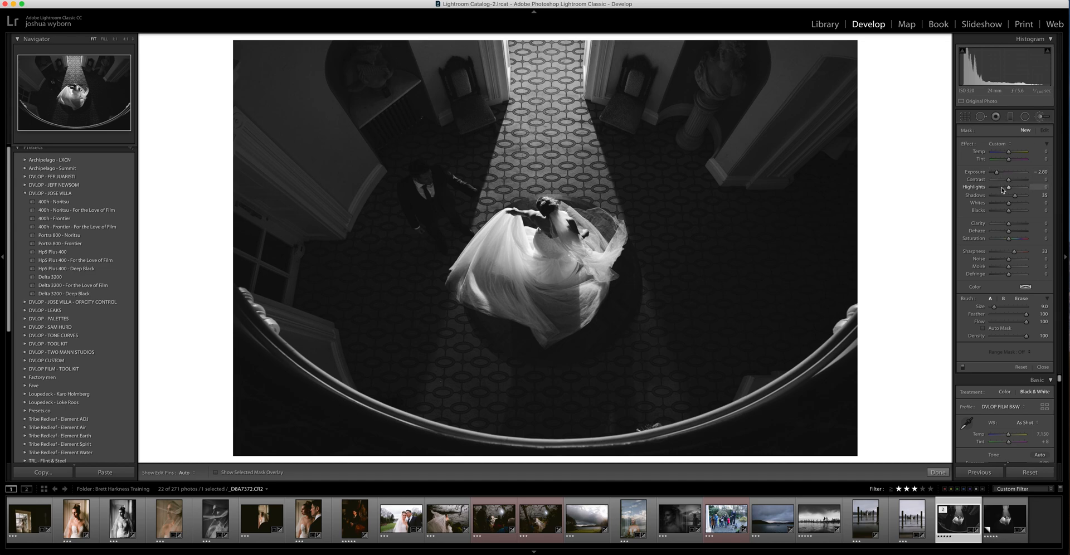
pyautogui.scroll(5, 410, 182)
pyautogui.scroll(1, 410, 182)
pyautogui.moveTo(410, 182)
pyautogui.mouseDown()
pyautogui.moveTo(385, 198)
pyautogui.moveTo(375, 82)
pyautogui.moveTo(341, 169)
pyautogui.moveTo(413, 73)
pyautogui.moveTo(355, 143)
pyautogui.moveTo(347, 85)
pyautogui.moveTo(374, 85)
pyautogui.moveTo(255, 149)
pyautogui.moveTo(249, 84)
pyautogui.moveTo(300, 142)
pyautogui.moveTo(283, 174)
pyautogui.moveTo(430, 50)
pyautogui.moveTo(441, 69)
pyautogui.moveTo(422, 87)
pyautogui.moveTo(390, 196)
pyautogui.moveTo(343, 263)
pyautogui.moveTo(367, 198)
pyautogui.moveTo(362, 298)
pyautogui.moveTo(331, 370)
pyautogui.moveTo(330, 292)
pyautogui.moveTo(301, 306)
pyautogui.moveTo(239, 384)
pyautogui.moveTo(303, 348)
pyautogui.moveTo(476, 451)
pyautogui.moveTo(590, 450)
pyautogui.moveTo(614, 468)
pyautogui.moveTo(807, 360)
pyautogui.moveTo(860, 277)
pyautogui.moveTo(852, 257)
pyautogui.moveTo(783, 264)
pyautogui.moveTo(746, 187)
pyautogui.moveTo(750, 65)
pyautogui.moveTo(735, 45)
pyautogui.moveTo(681, 54)
pyautogui.moveTo(663, 74)
pyautogui.moveTo(662, 132)
pyautogui.moveTo(725, 172)
pyautogui.moveTo(757, 225)
pyautogui.moveTo(753, 265)
pyautogui.moveTo(714, 323)
pyautogui.moveTo(739, 352)
pyautogui.moveTo(637, 429)
pyautogui.moveTo(727, 303)
pyautogui.moveTo(664, 377)
pyautogui.moveTo(673, 383)
pyautogui.moveTo(514, 444)
pyautogui.moveTo(411, 381)
pyautogui.moveTo(341, 320)
pyautogui.moveTo(417, 395)
pyautogui.moveTo(655, 443)
pyautogui.moveTo(776, 308)
pyautogui.moveTo(736, 371)
pyautogui.moveTo(491, 424)
pyautogui.moveTo(402, 345)
pyautogui.moveTo(506, 416)
pyautogui.moveTo(427, 383)
pyautogui.moveTo(463, 421)
pyautogui.moveTo(371, 270)
pyautogui.mouseUp()
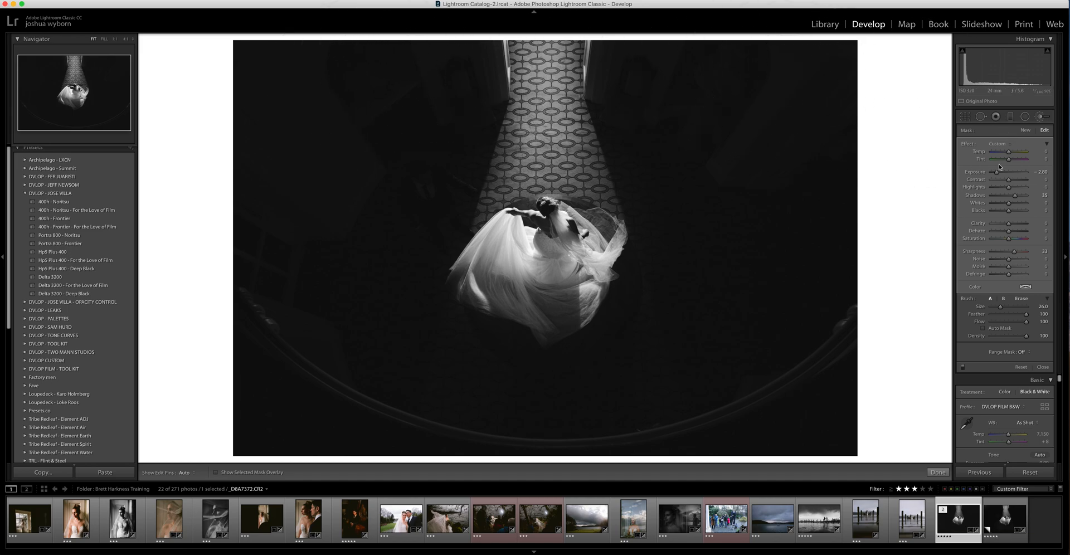
# - Duplicate the darkening brush adjustment, compare the photo with its virtual copy, and set the duplicate's Exposure to -1.66
pyautogui.rightClick(401, 180)
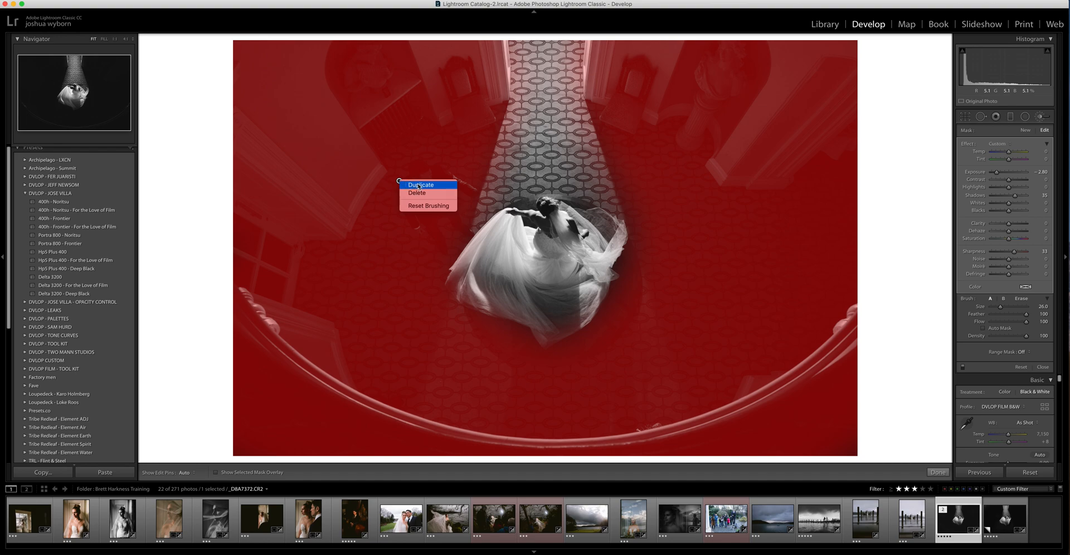
pyautogui.click(419, 186)
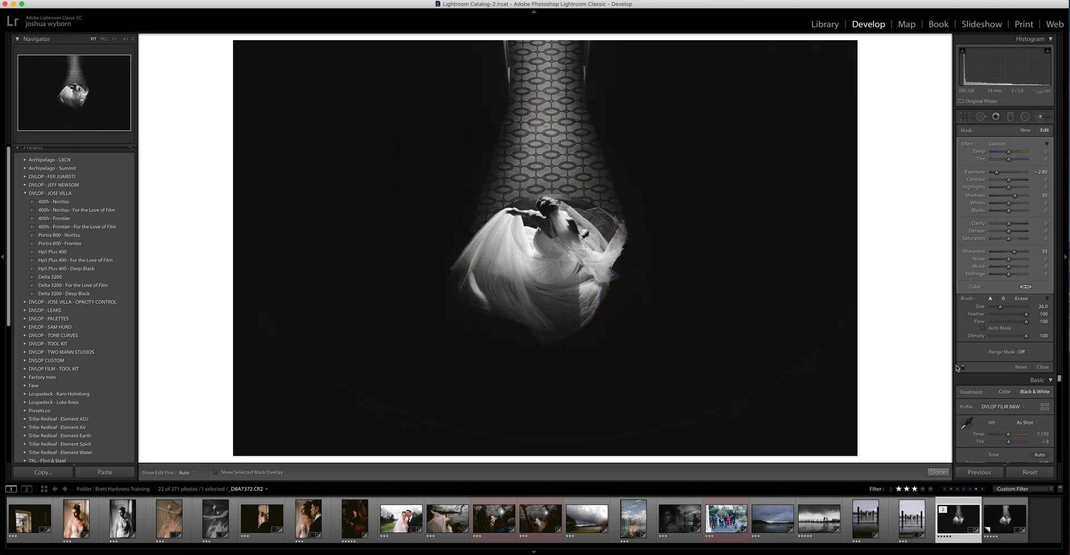
pyautogui.click(1005, 518)
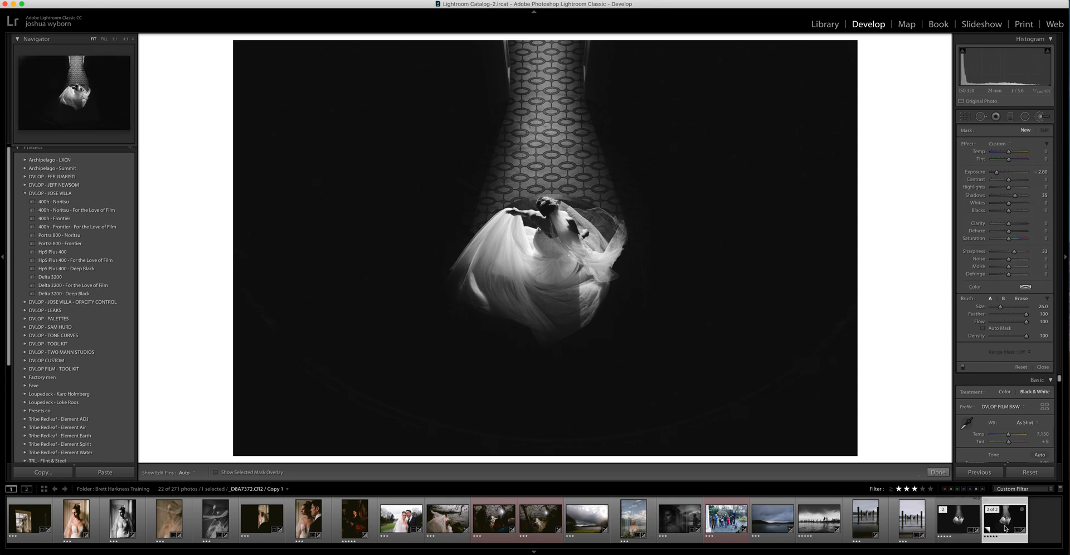
pyautogui.click(967, 525)
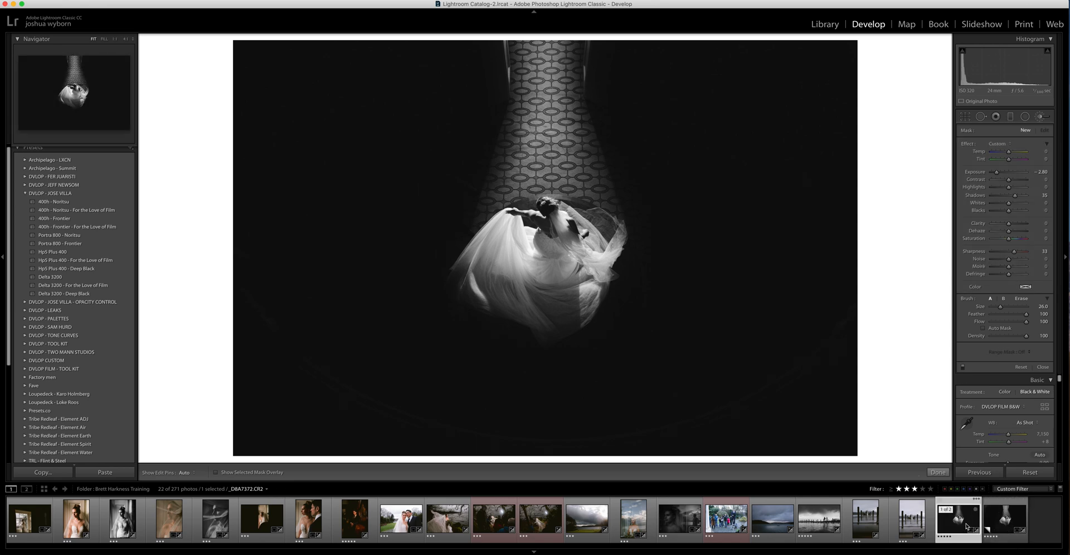
pyautogui.click(1004, 523)
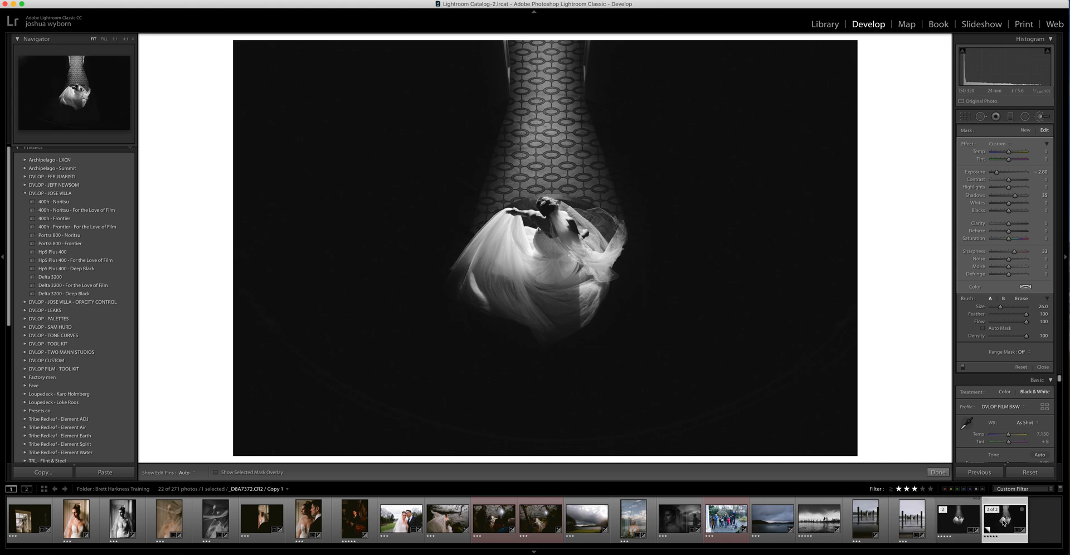
pyautogui.click(959, 524)
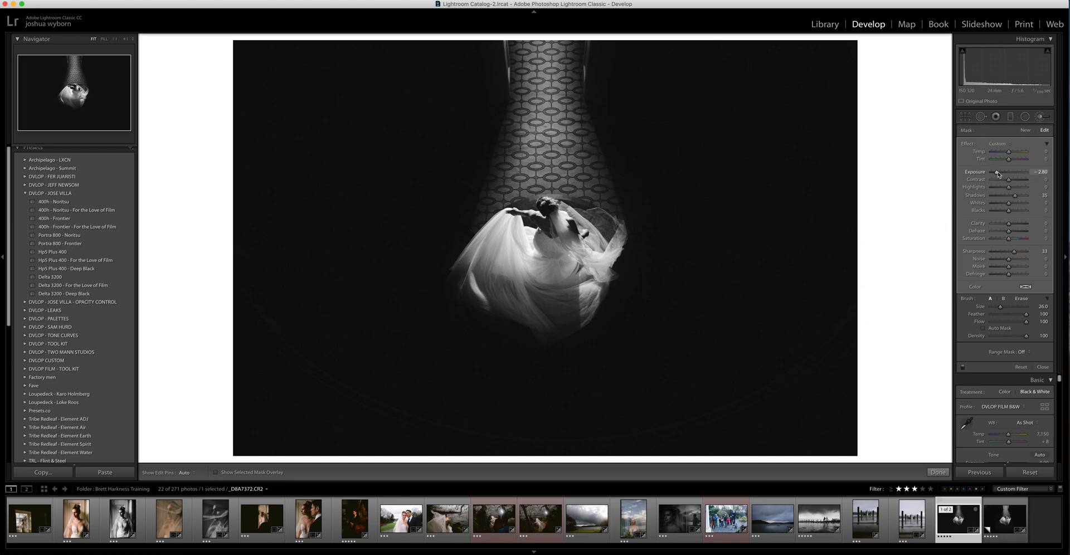
pyautogui.moveTo(997, 171); pyautogui.dragTo(999, 174)
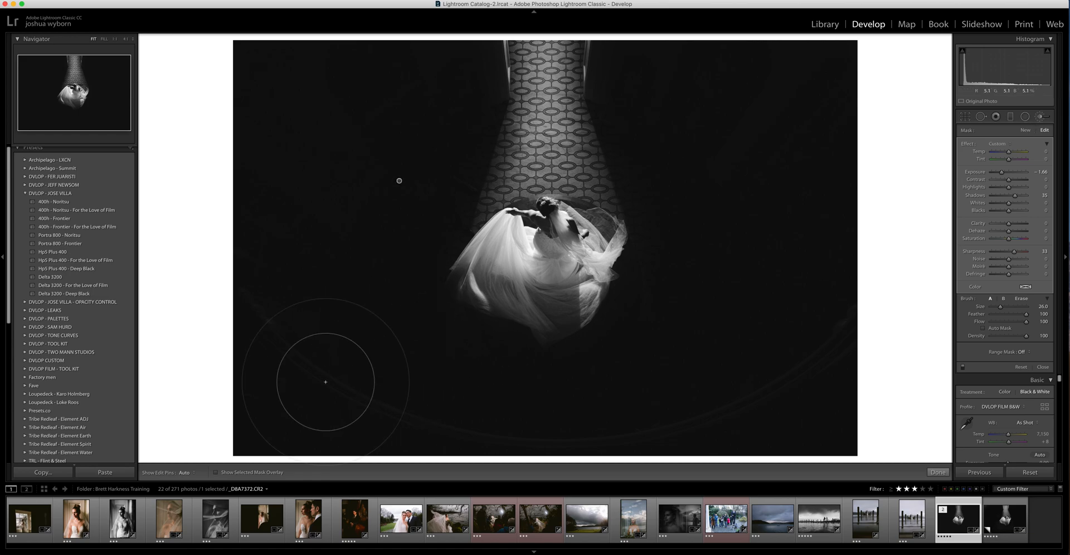
# - Check the brush mask around the bride using its overlay, and switch the brush to Erase at size 9.0 with Auto Mask
pyautogui.click(216, 473)
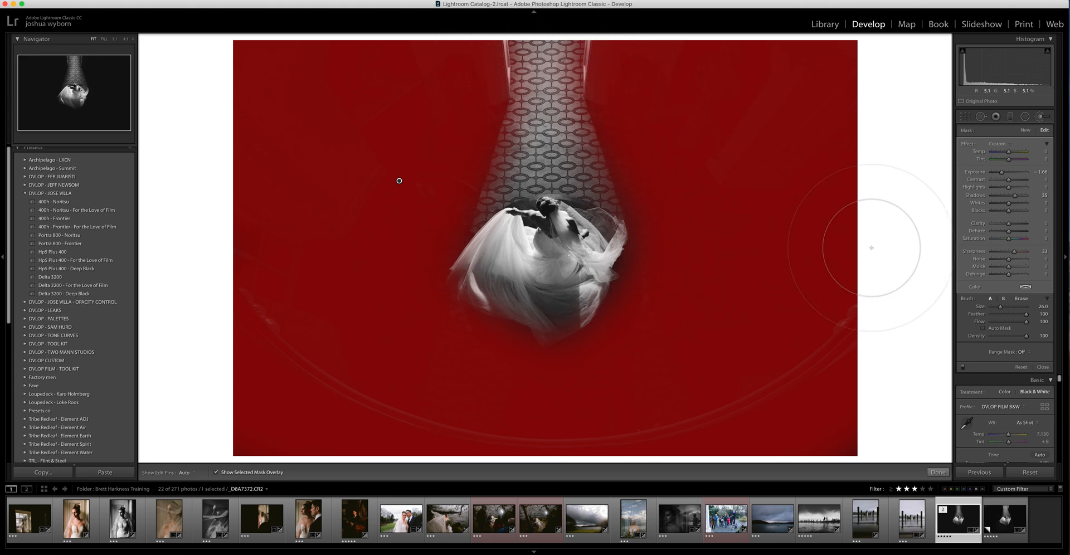
pyautogui.click(1022, 299)
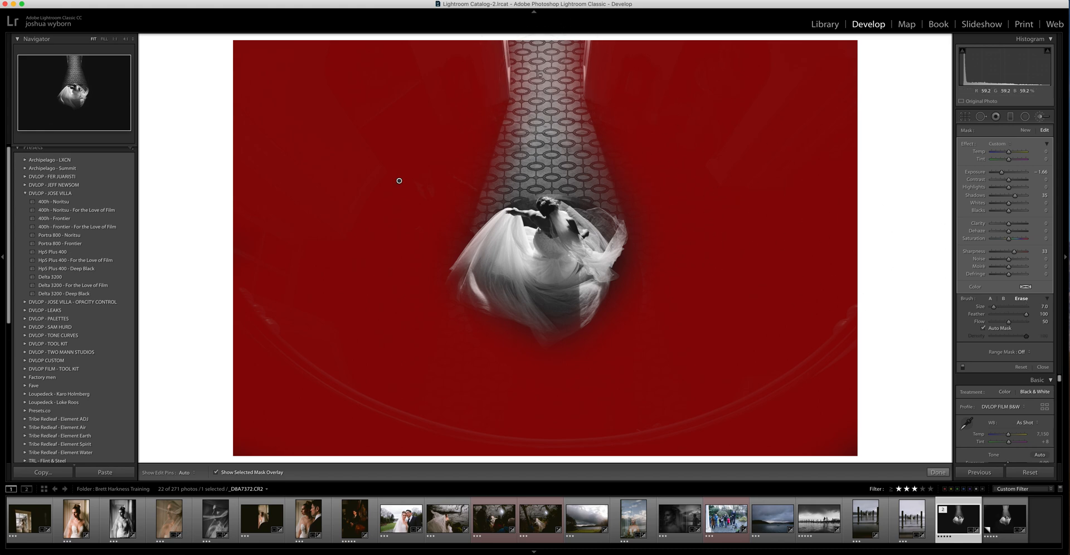
pyautogui.press('h')
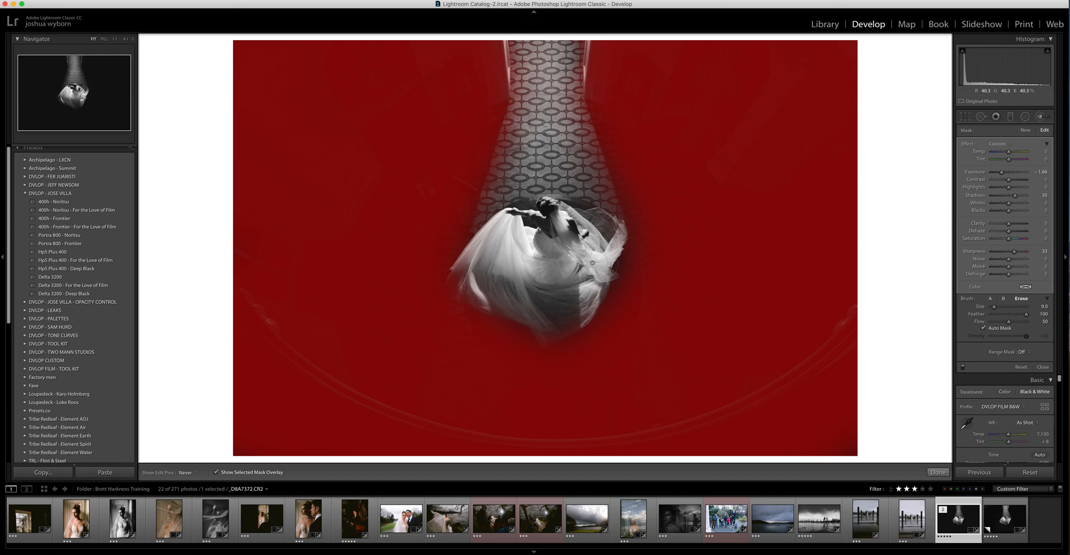
pyautogui.press('h')
pyautogui.click(216, 472)
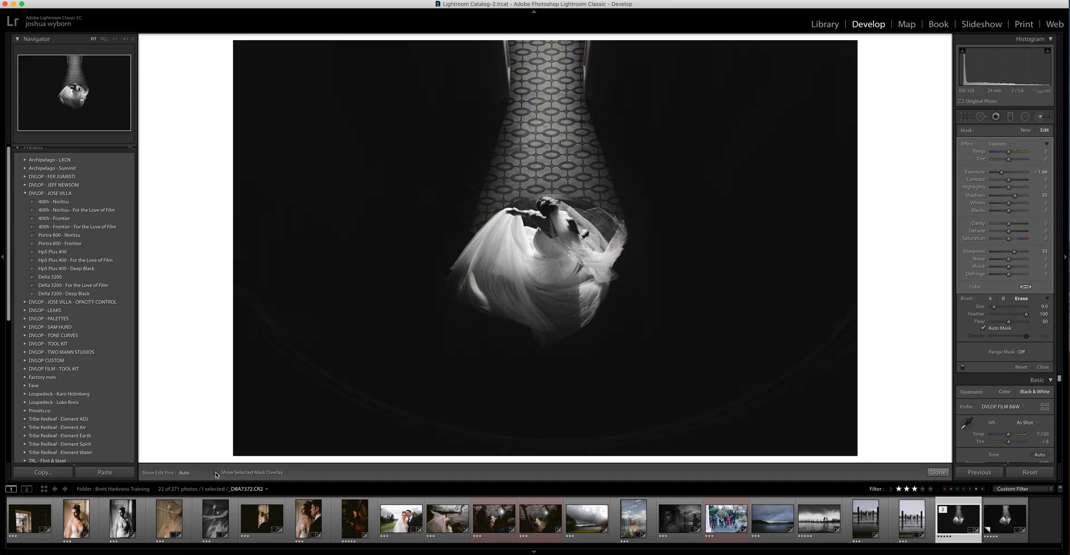